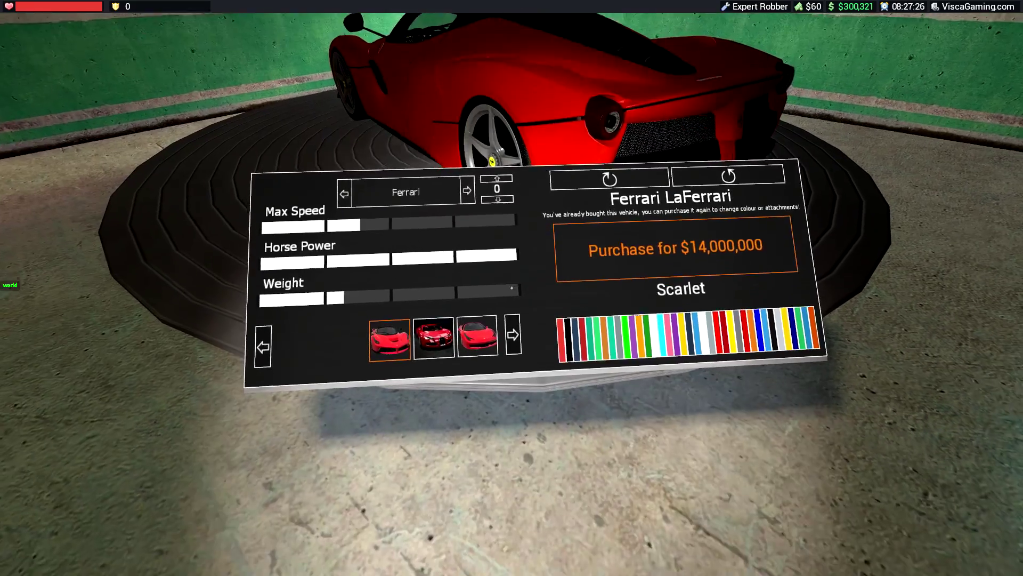
Preview the Bugatti Veyron, then switch the preview back to the Ferrari LaFerrari.
click(494, 445)
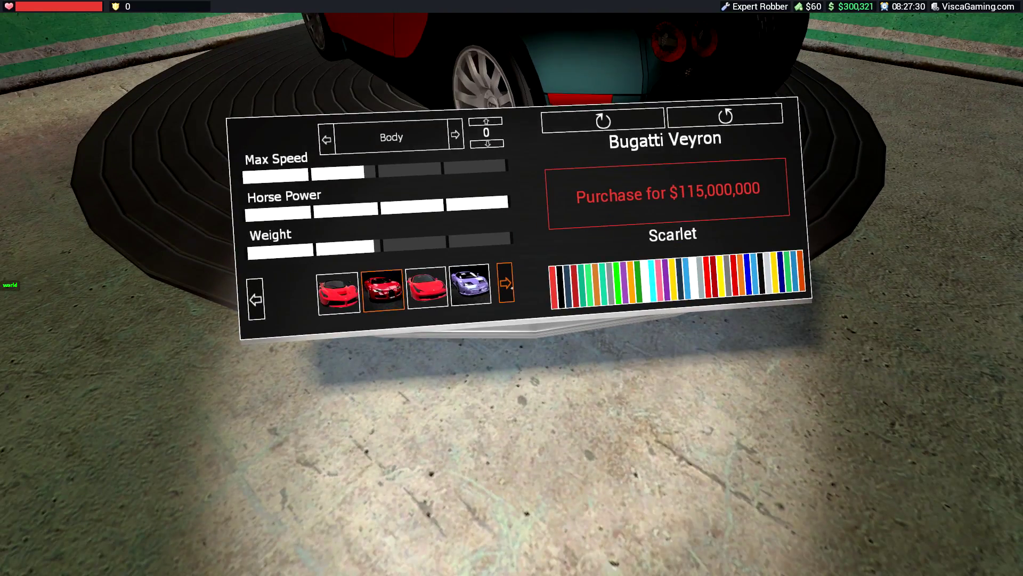
click(397, 524)
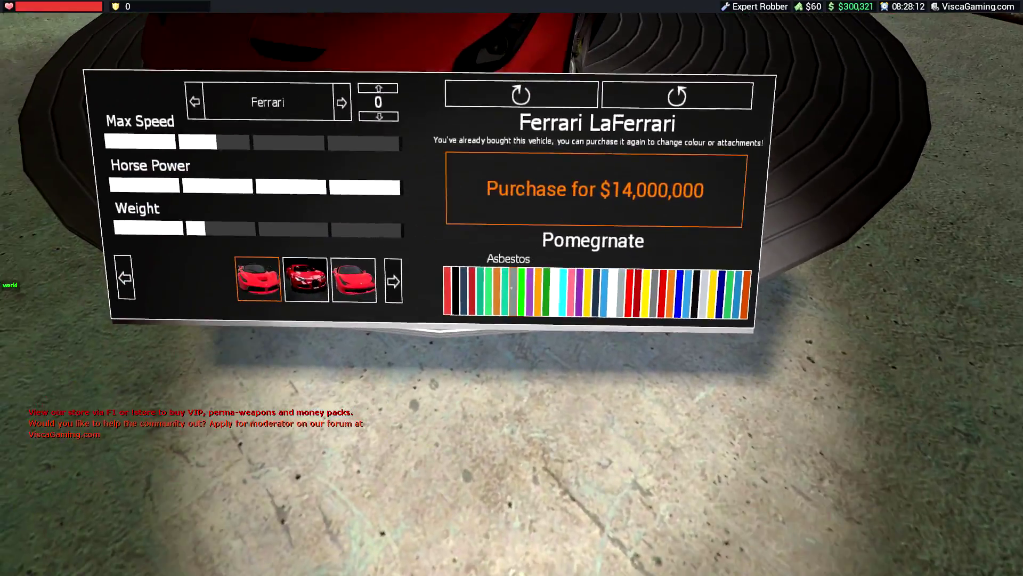
Preview Orange, Midnight Blue and Turquoise paint colours on the LaFerrari.
click(512, 288)
click(512, 288)
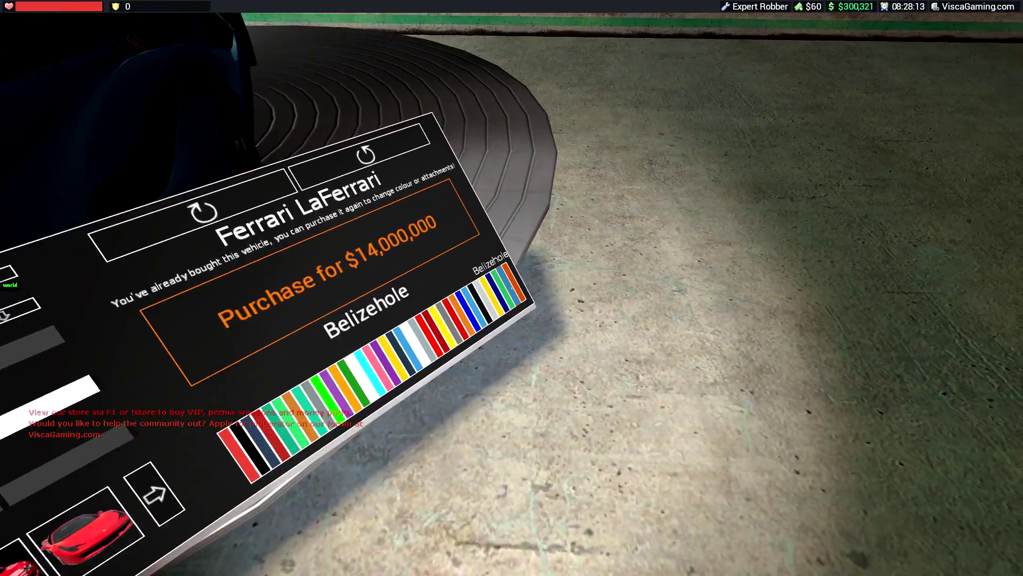
click(512, 288)
click(512, 288)
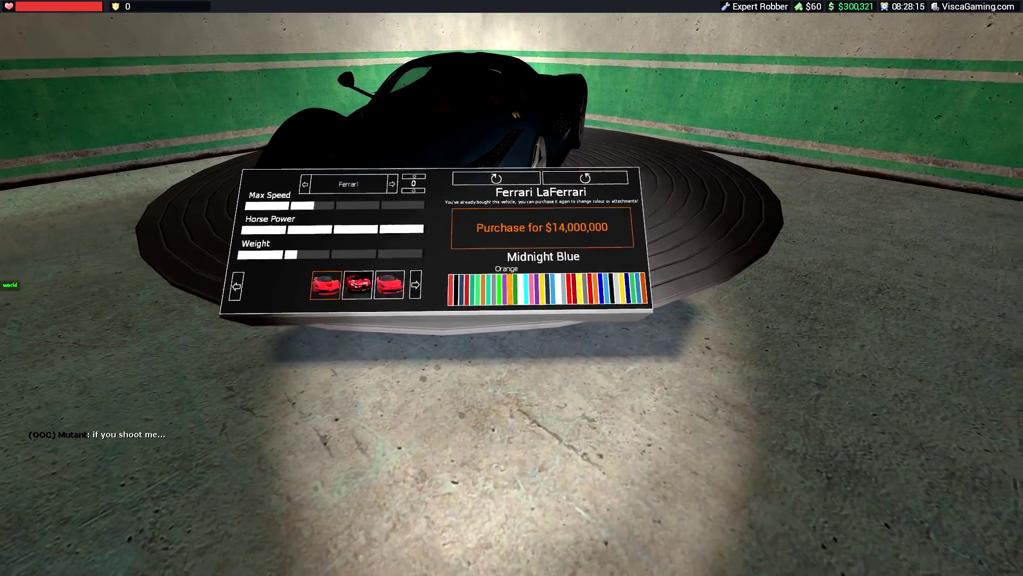
click(512, 287)
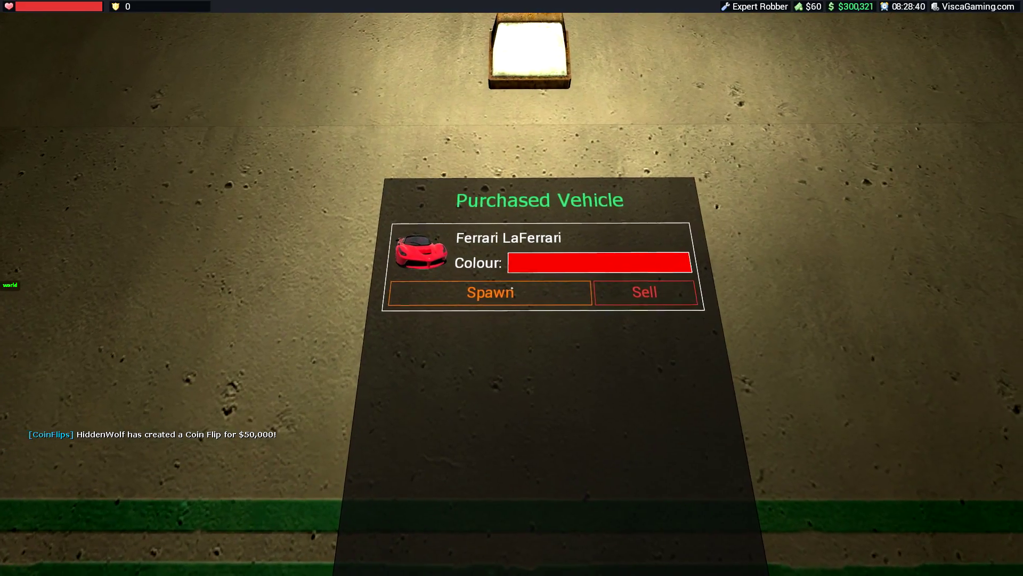
Spawn the red Ferrari at a parking pad, get in with third-person view and bring up its NovaCars menu.
click(512, 288)
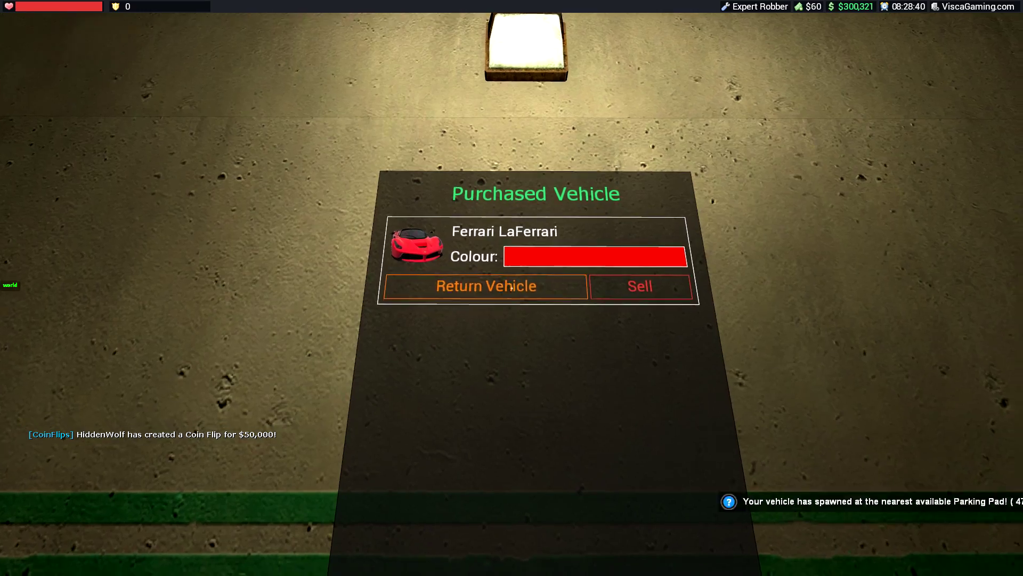
key(w)
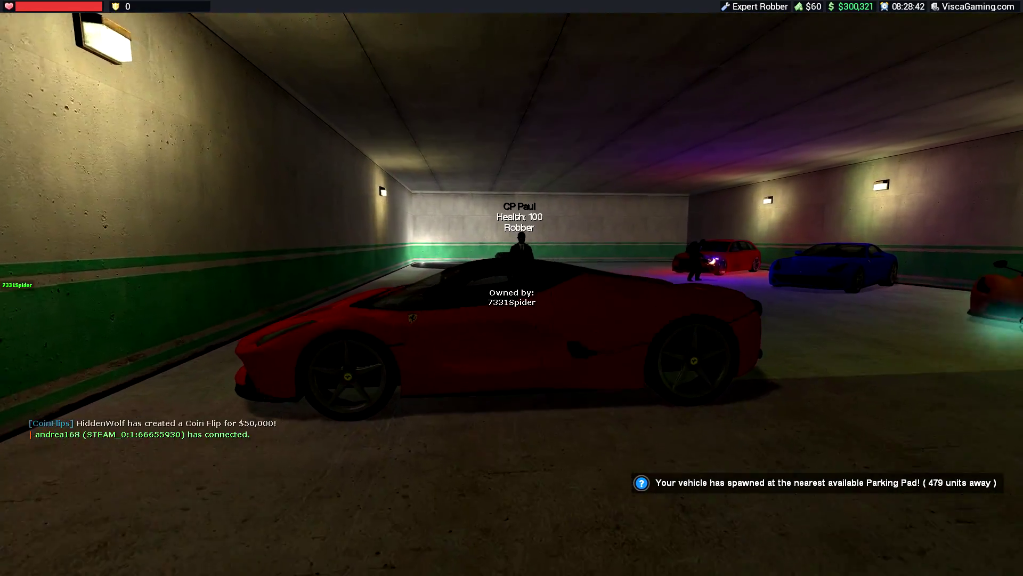
key(ctrl)
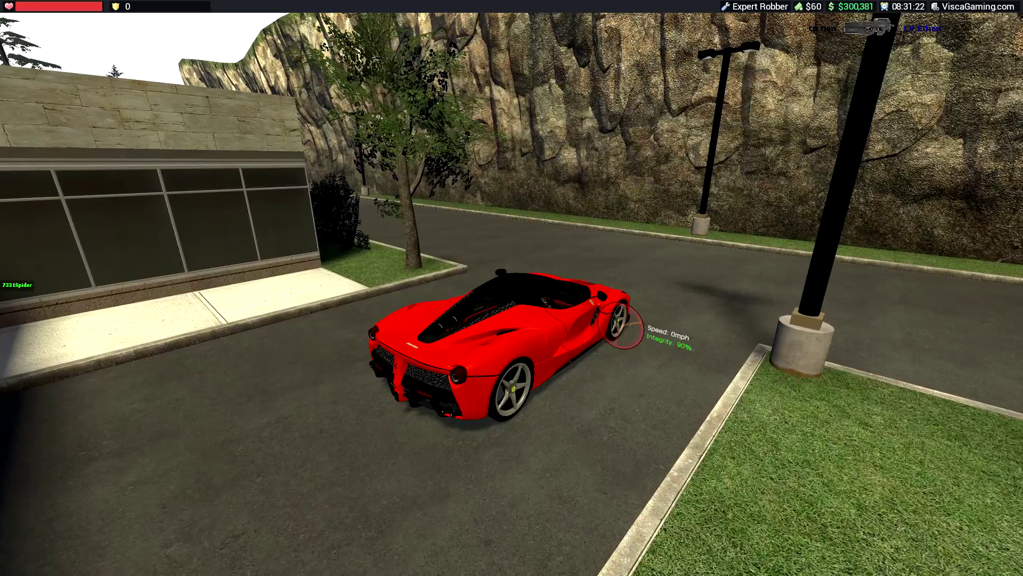
key(c)
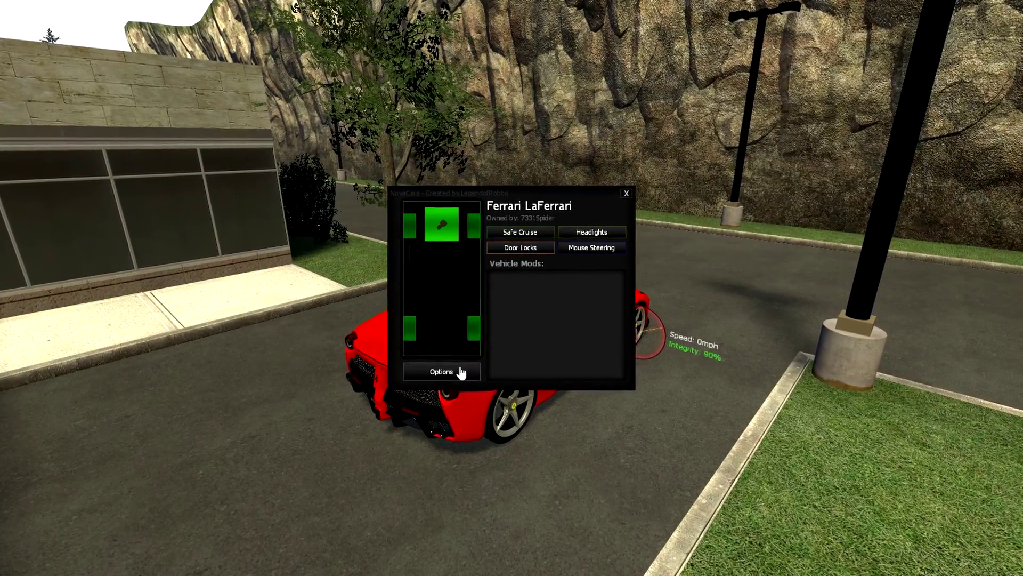
Enable Door Locks in the vehicle options and drive the locked Ferrari to the tunnel road.
click(461, 371)
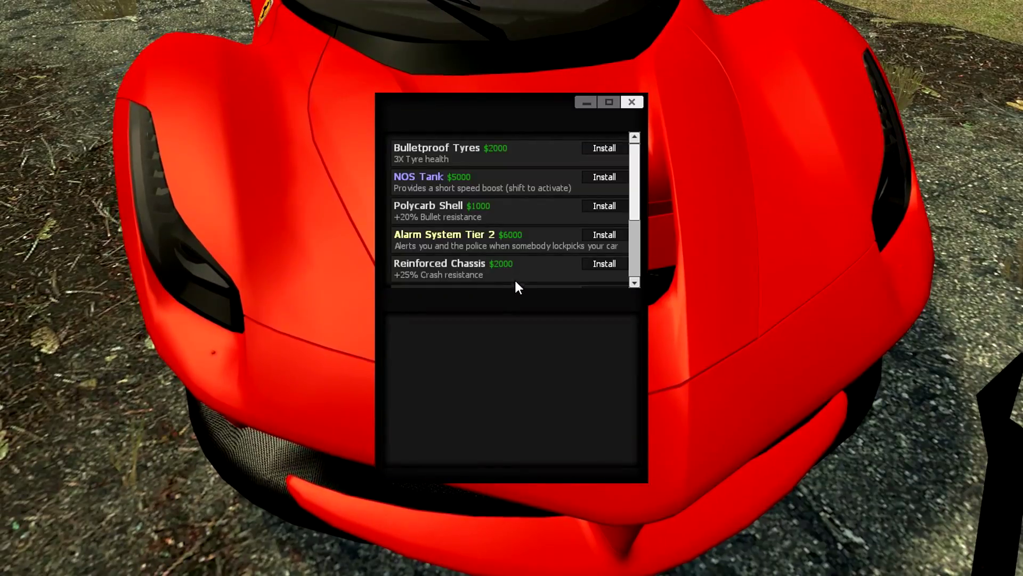
scroll(557, 206, down, 1)
scroll(555, 206, up, 1)
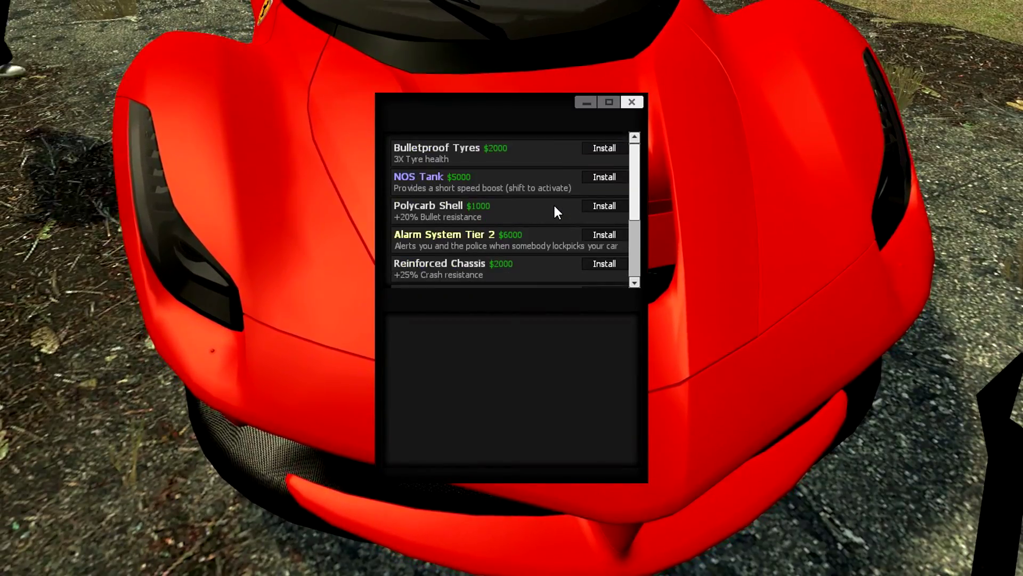
Install the NOS Tank upgrade at the mechanic, close the upgrade list and drive past the gas station.
click(602, 178)
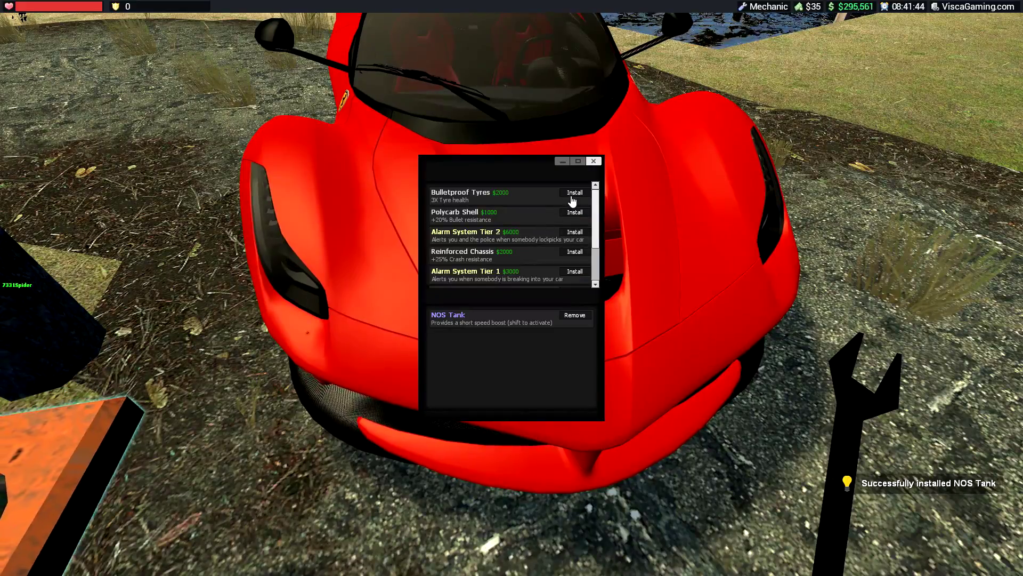
click(594, 161)
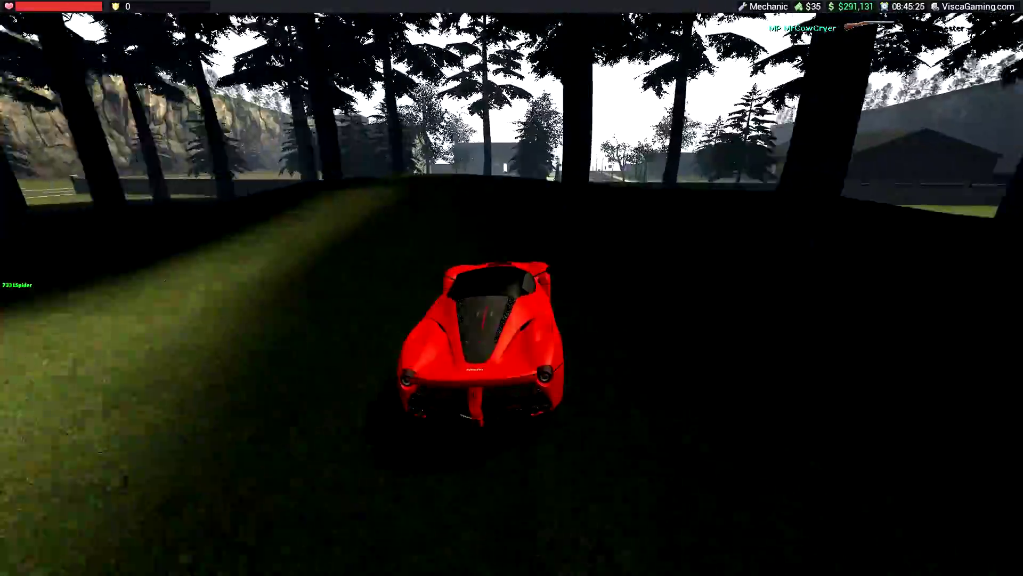
Step out of the parked Ferrari in the forest, walk around, then speed it off the road into a jump.
key(e)
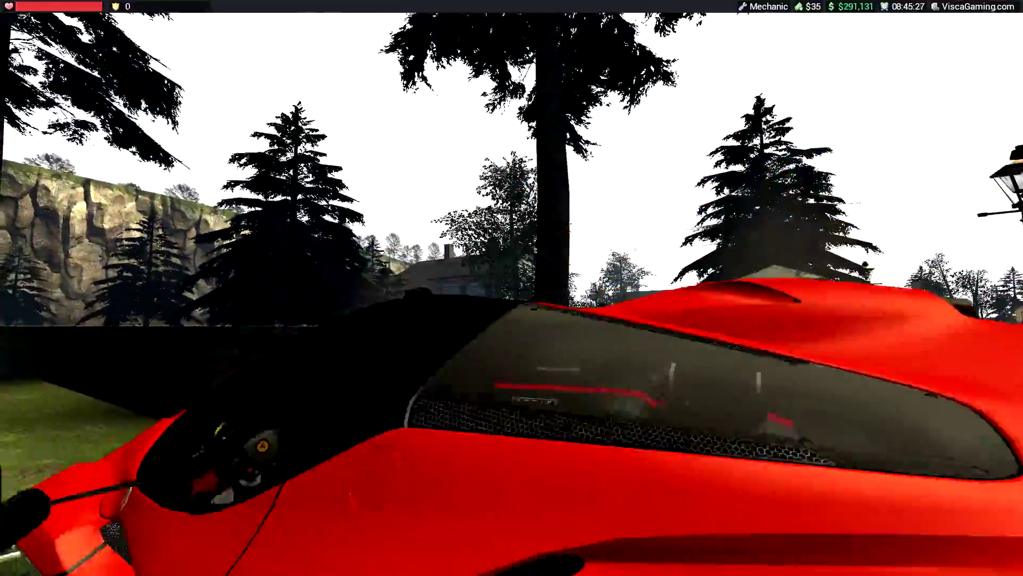
key(s)
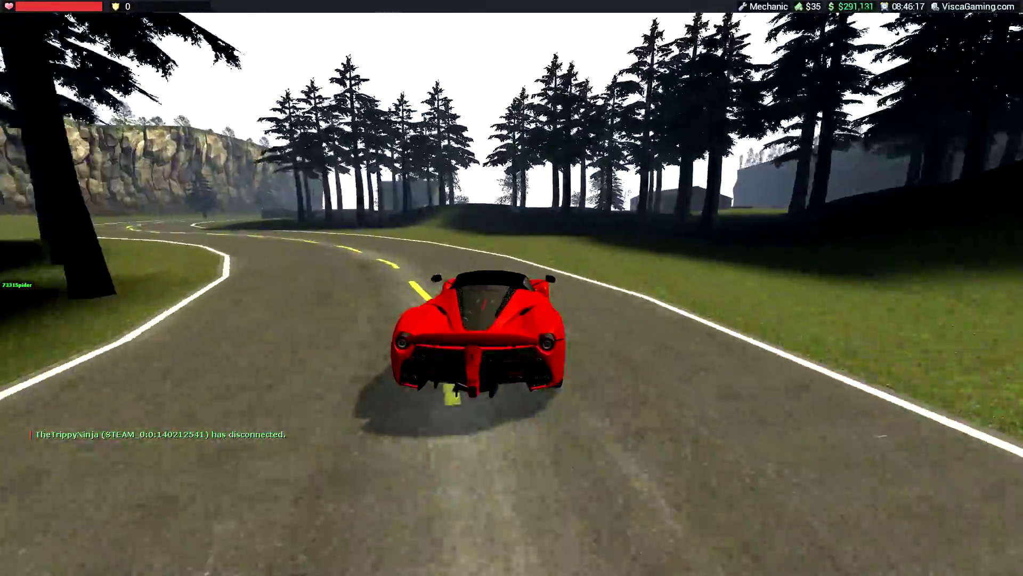
key(w)
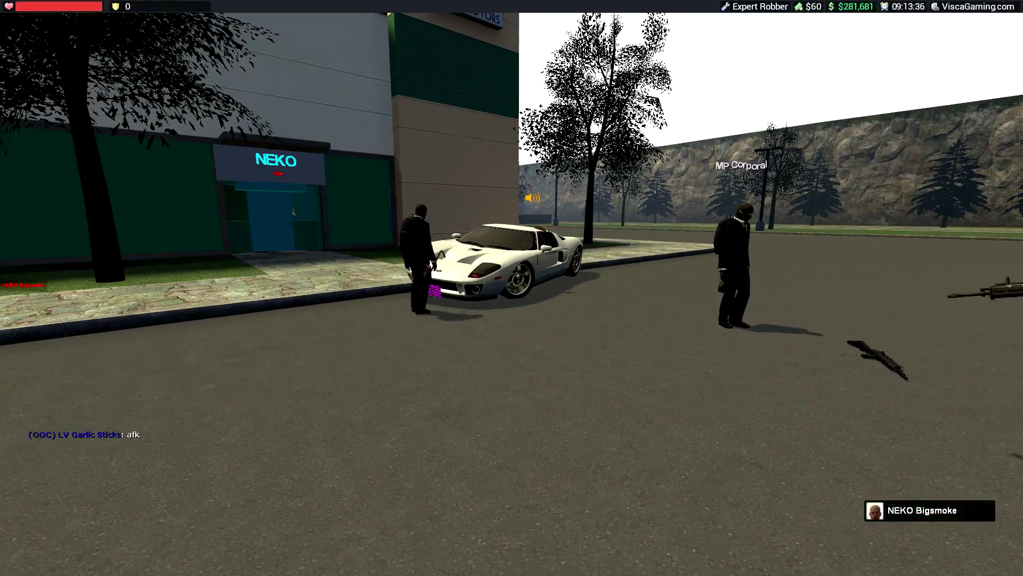
Draw the machine gun from the weapon menu and aim down its sights in the parking-lot firefight.
key(w)
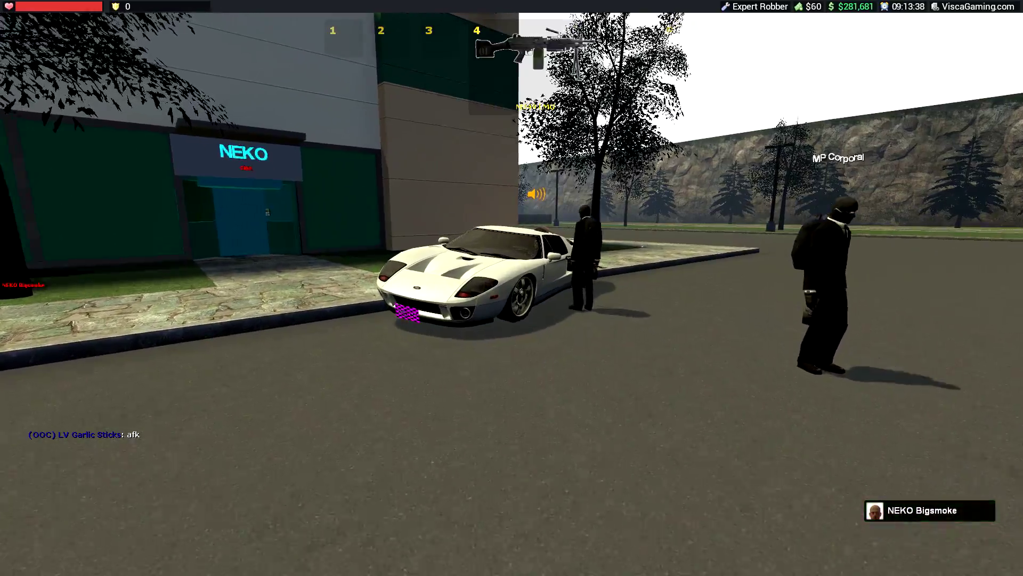
click(512, 288)
key(w)
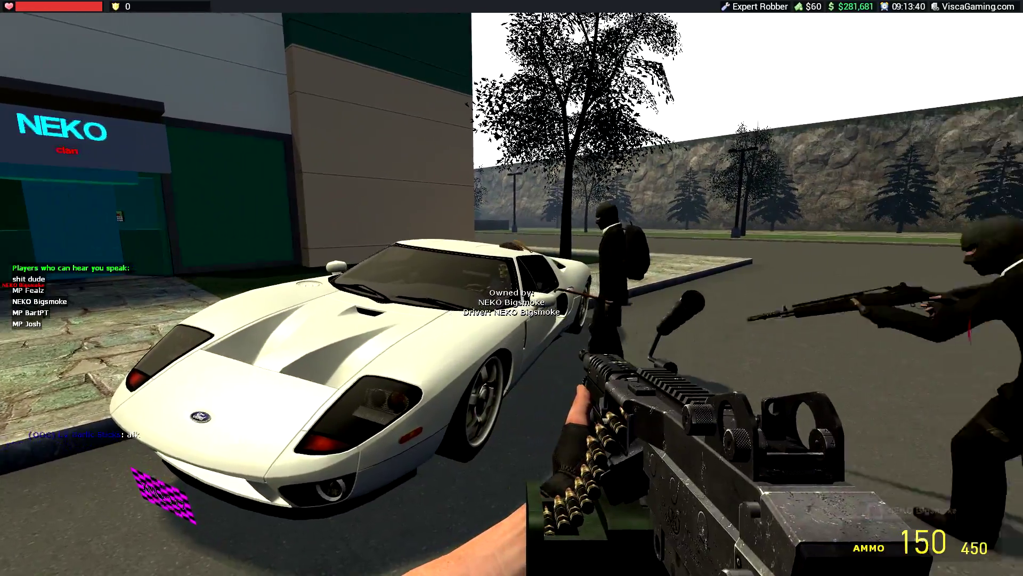
right_click(512, 288)
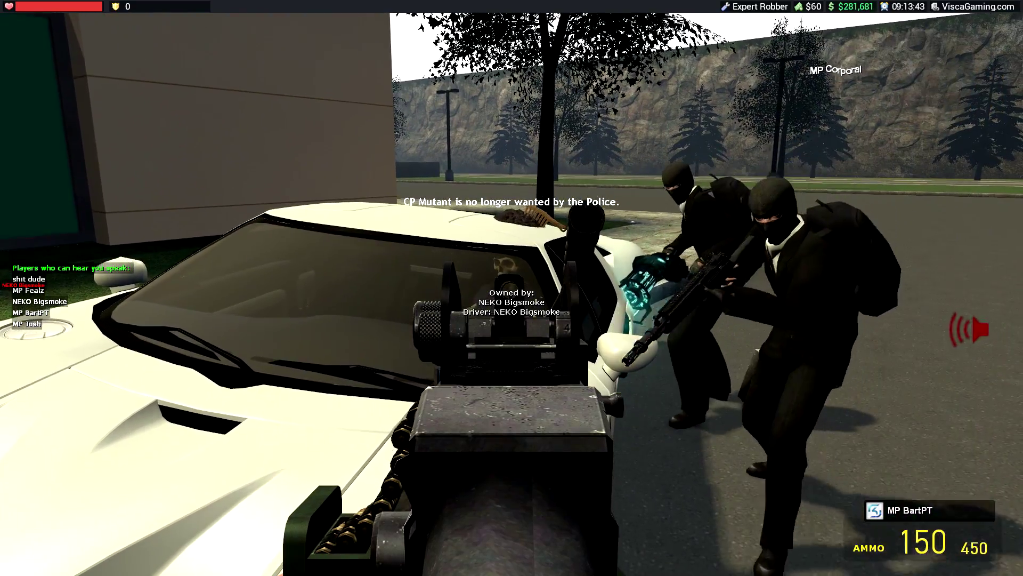
right_click(512, 288)
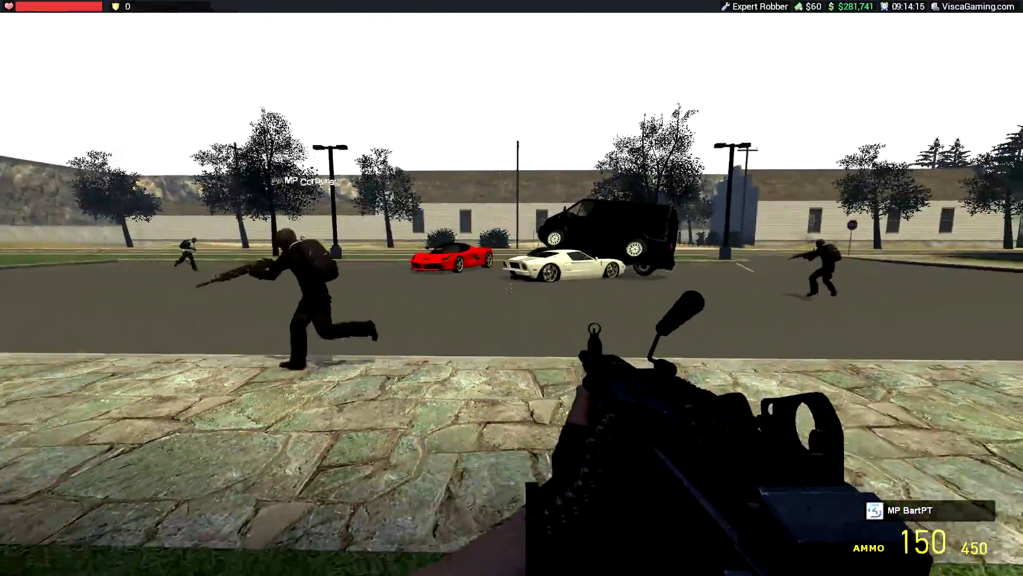
scroll(512, 288, down, 1)
Switch away from the machine gun, walk over to the red Ferrari and look up at the car flying overhead.
click(512, 288)
right_click(512, 287)
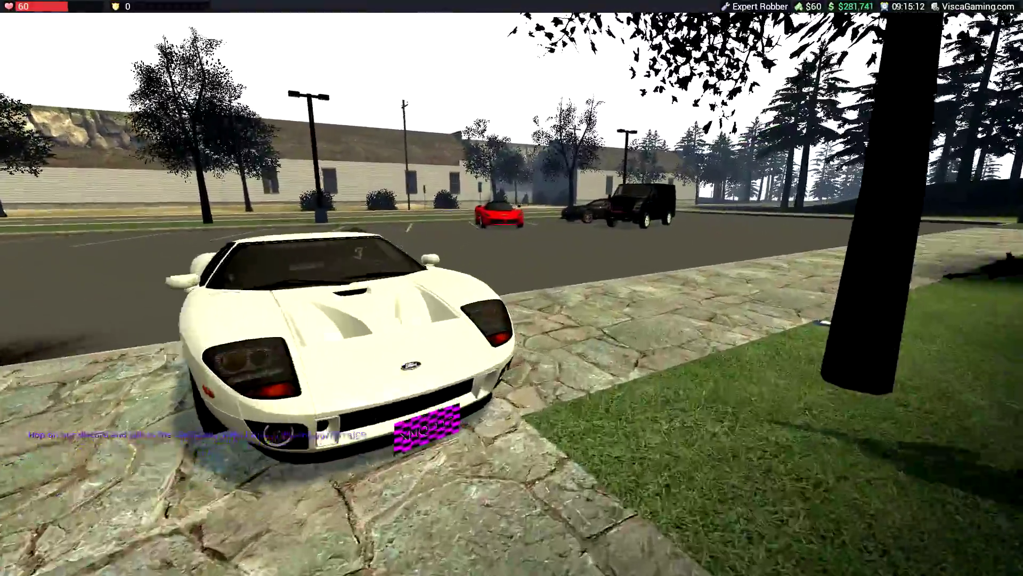
scroll(513, 288, down, 1)
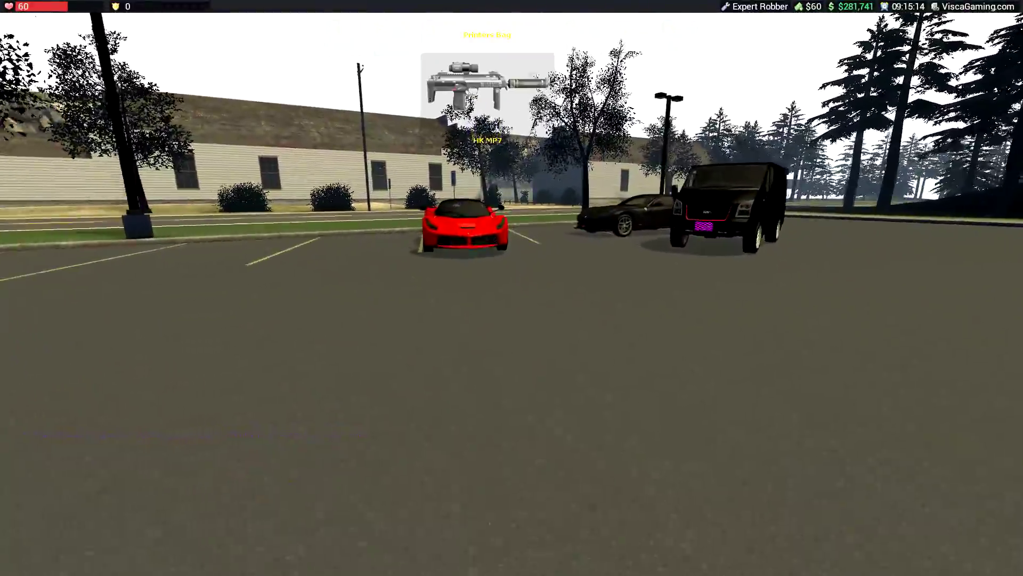
key(w)
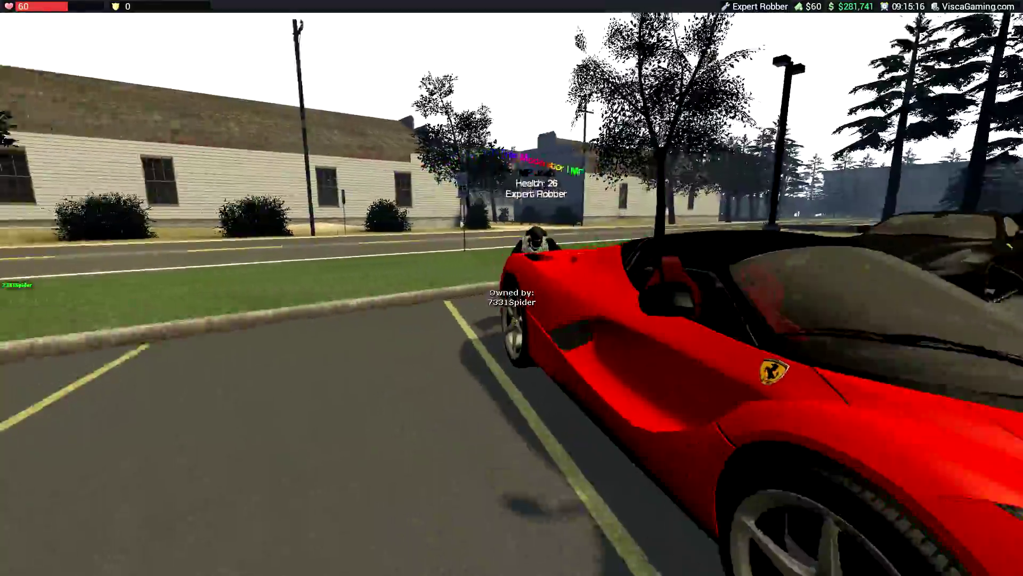
key(w)
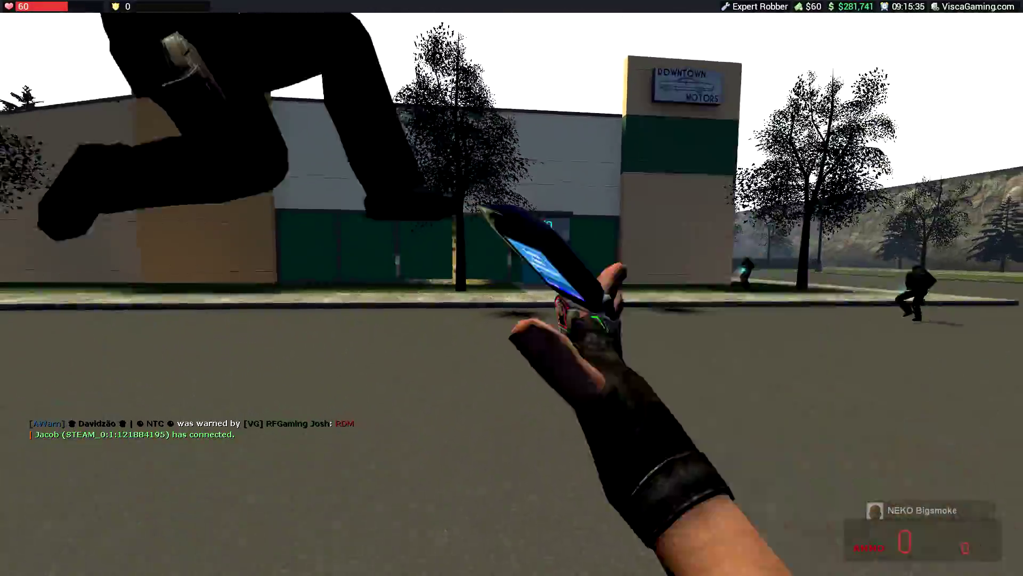
Talk over voice chat, then fire two shots into the open garage before taking the Ferrari toward the tunnel.
key(x)
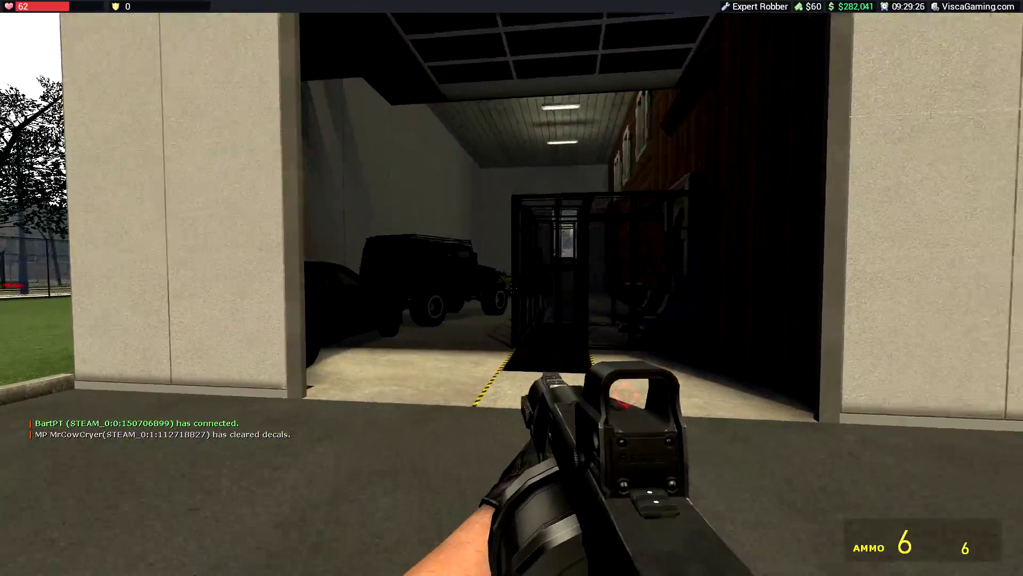
click(512, 288)
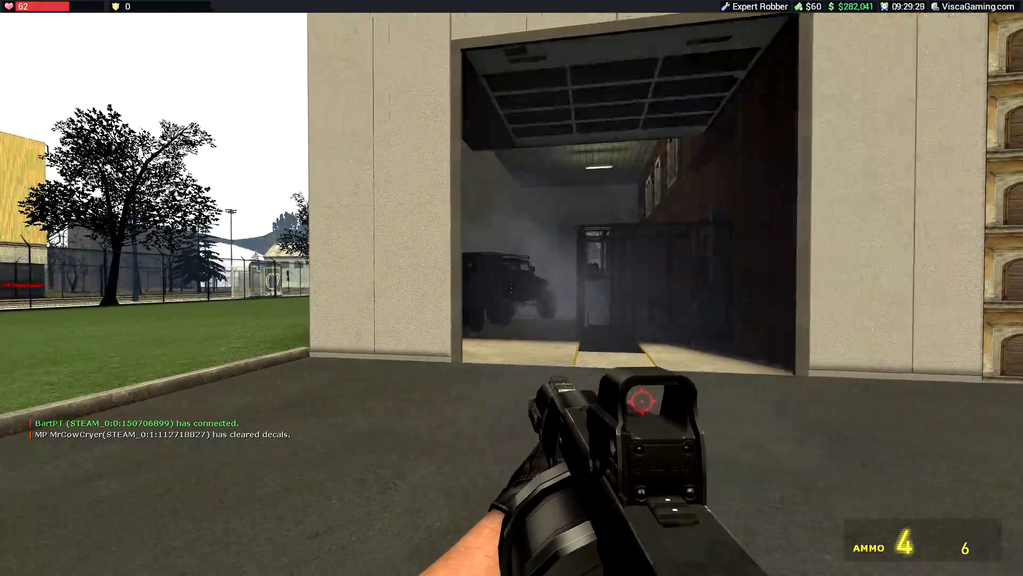
click(512, 288)
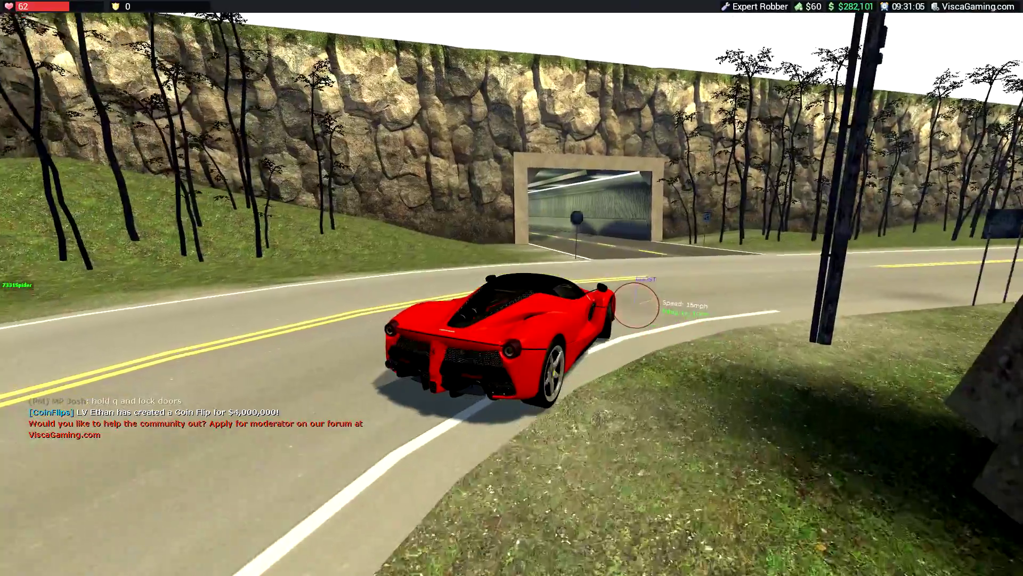
Drive the Ferrari through the tunnel and along the curving forest road.
key(w)
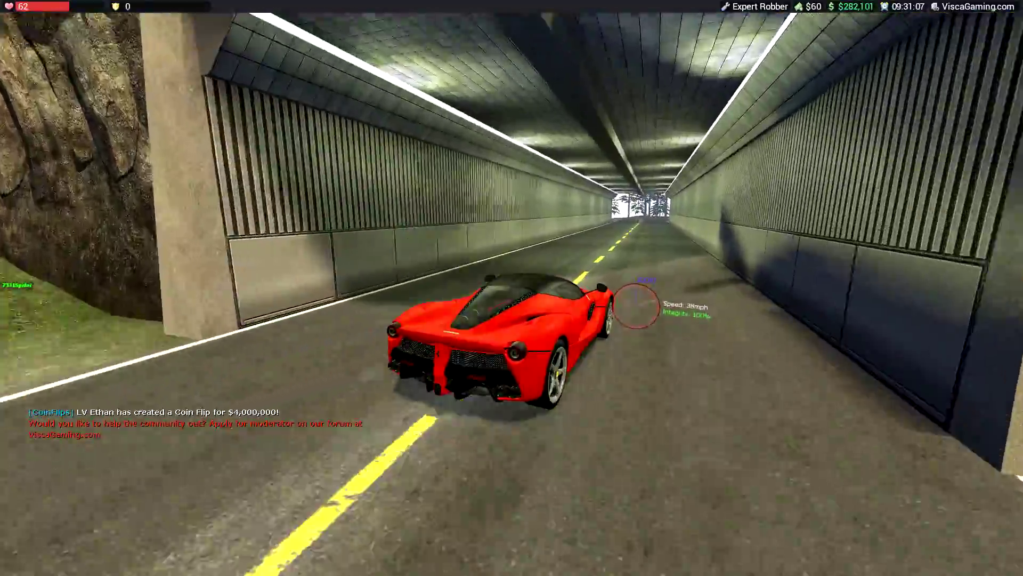
key(w)
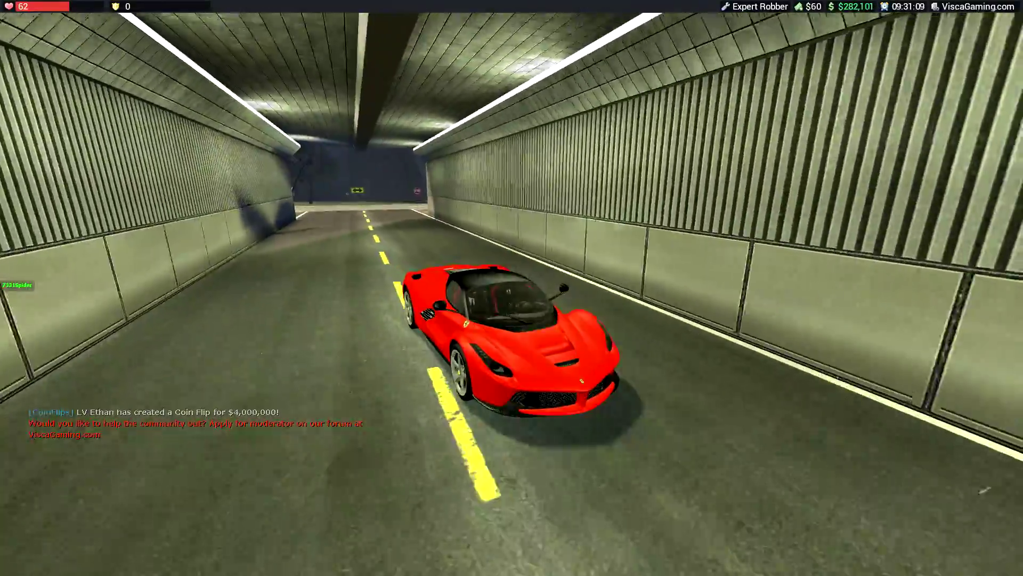
key(w)
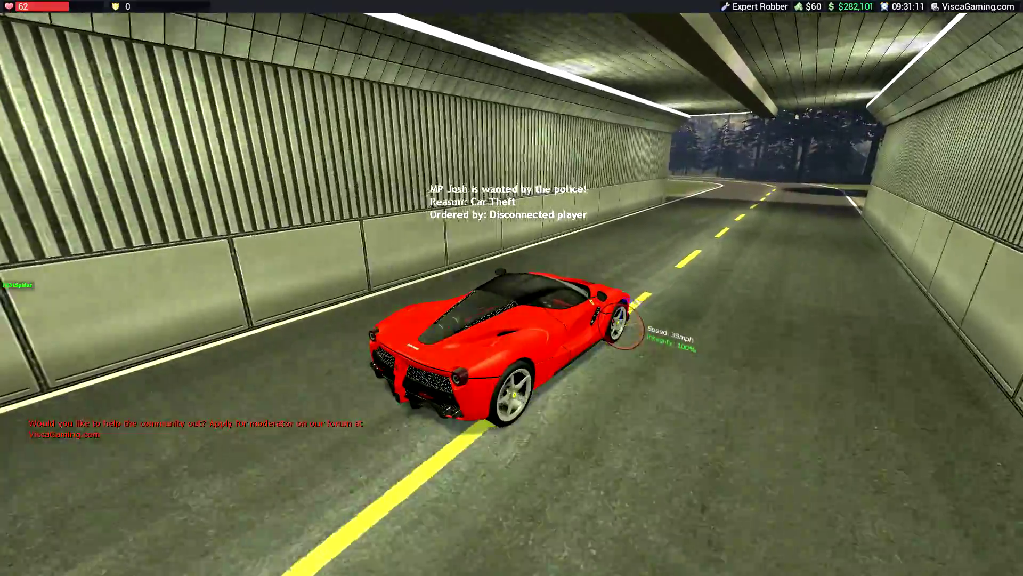
key(w)
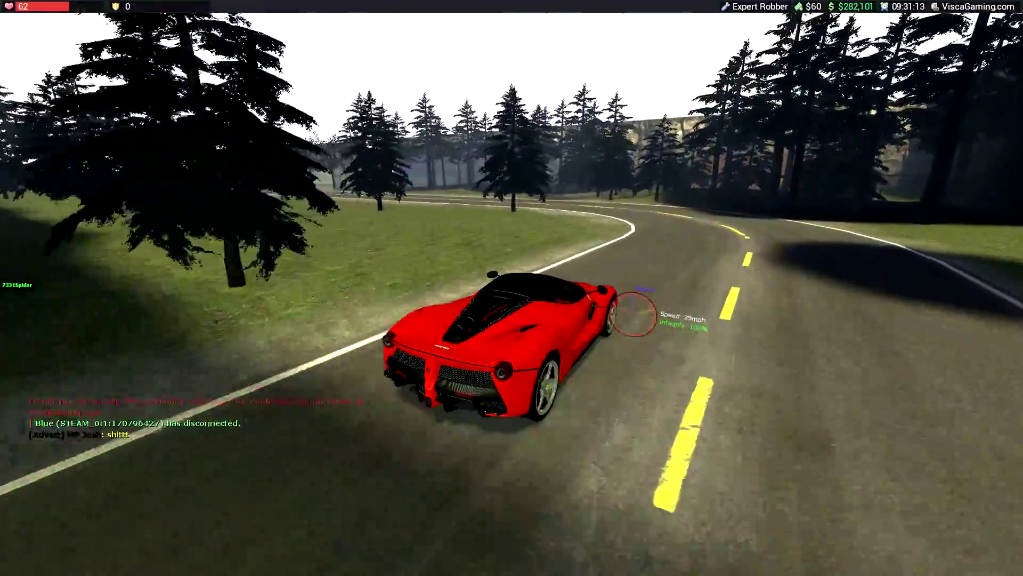
key(w)
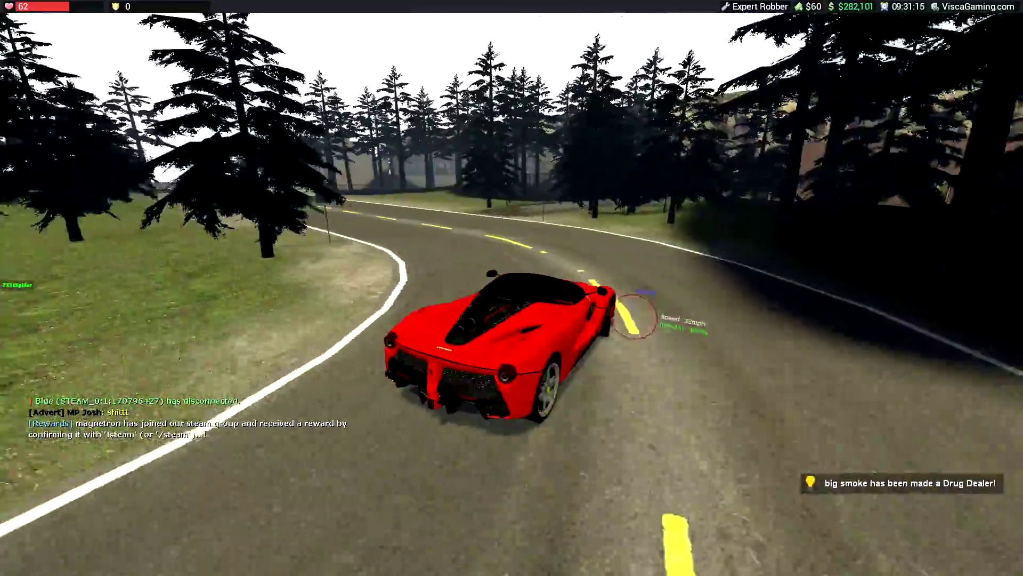
key(w)
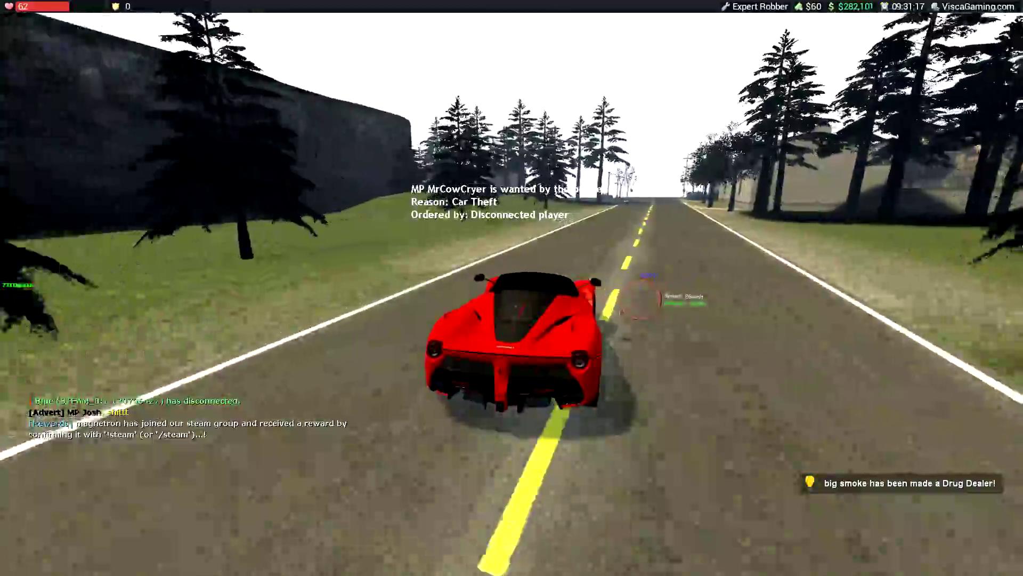
key(w)
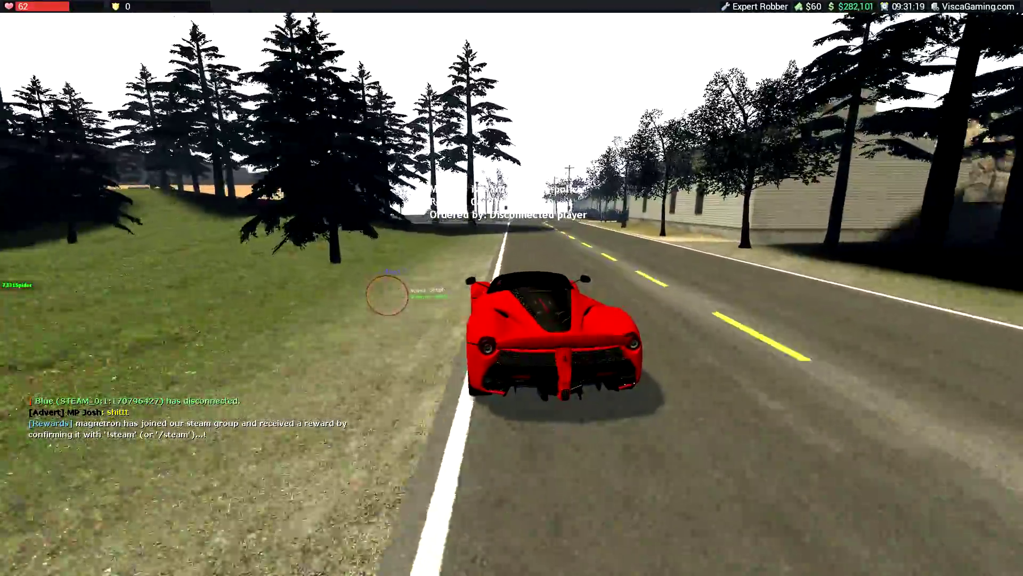
key(w)
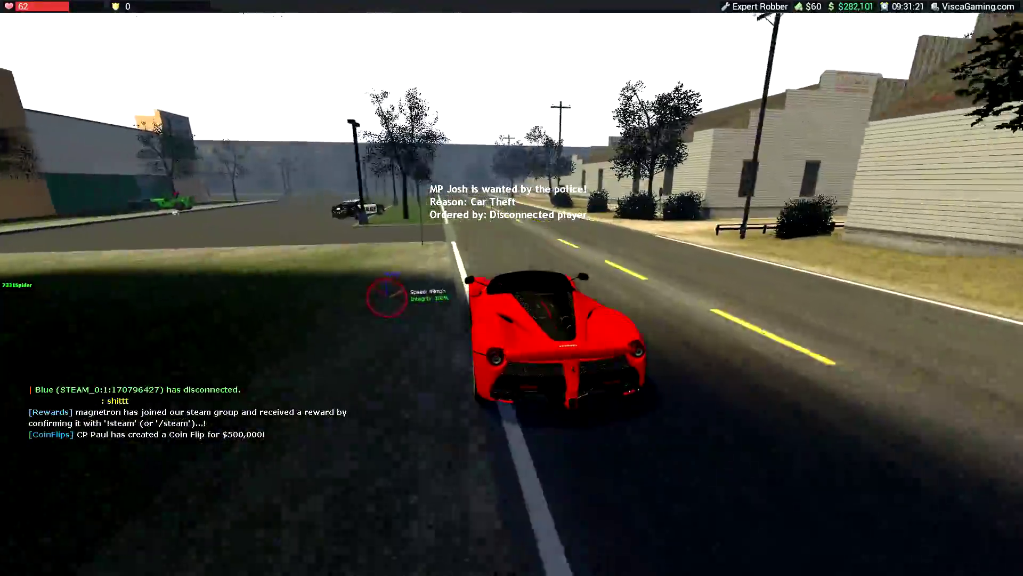
key(d)
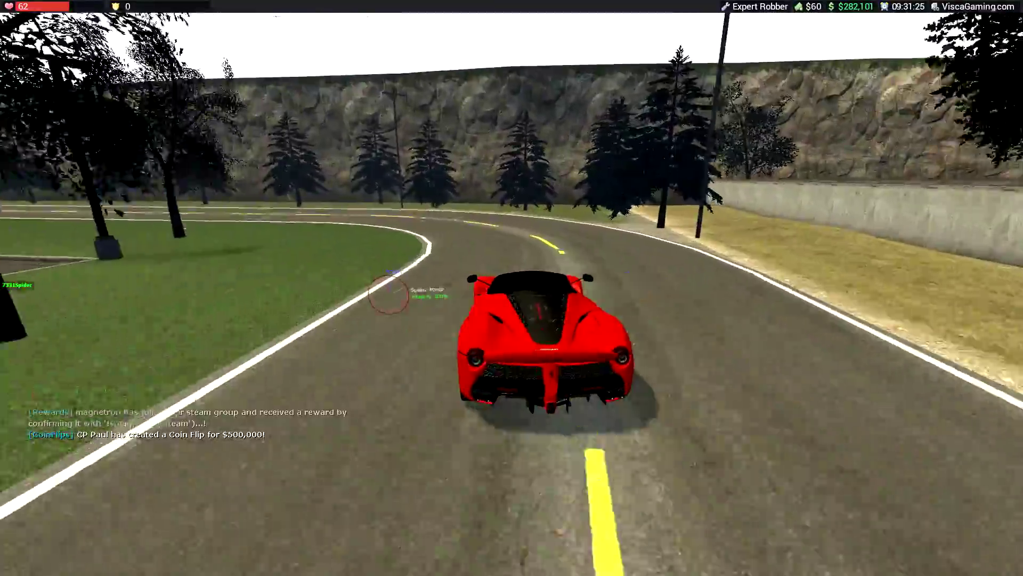
Drift the car into a smoky spin, crash into a pine tree, back away and rejoin the road.
key(w)
key(a)
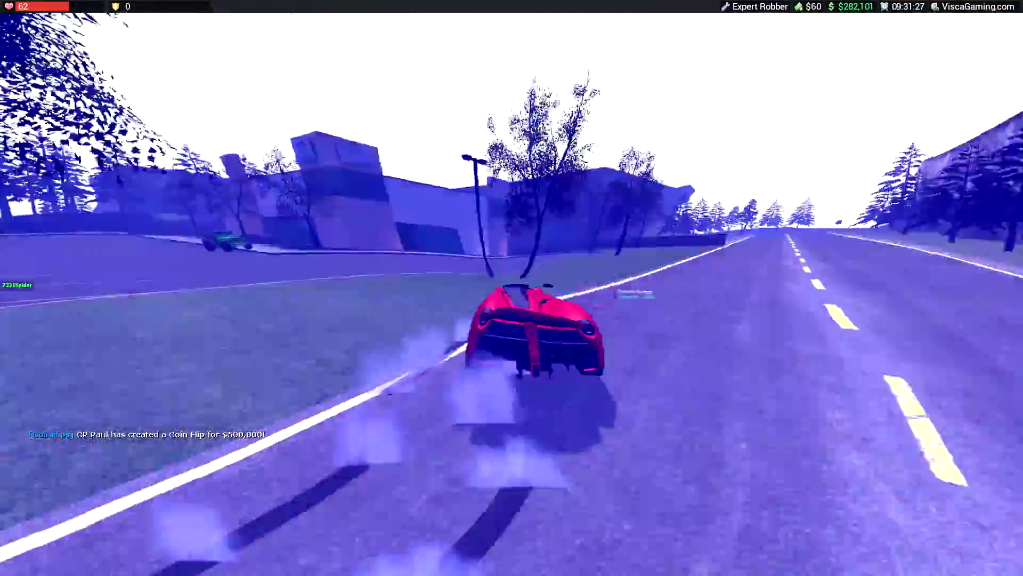
key(space)
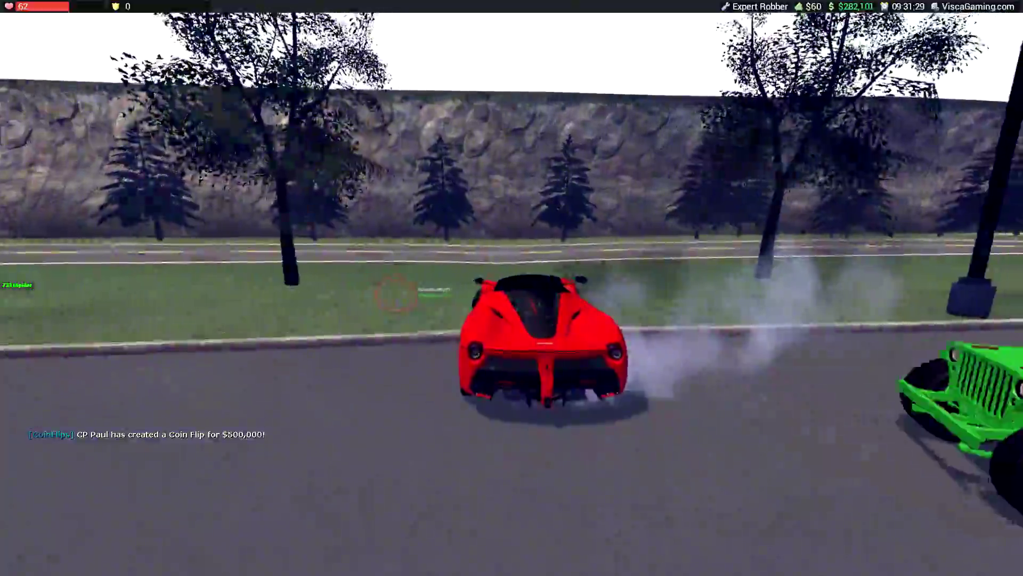
key(w)
key(d)
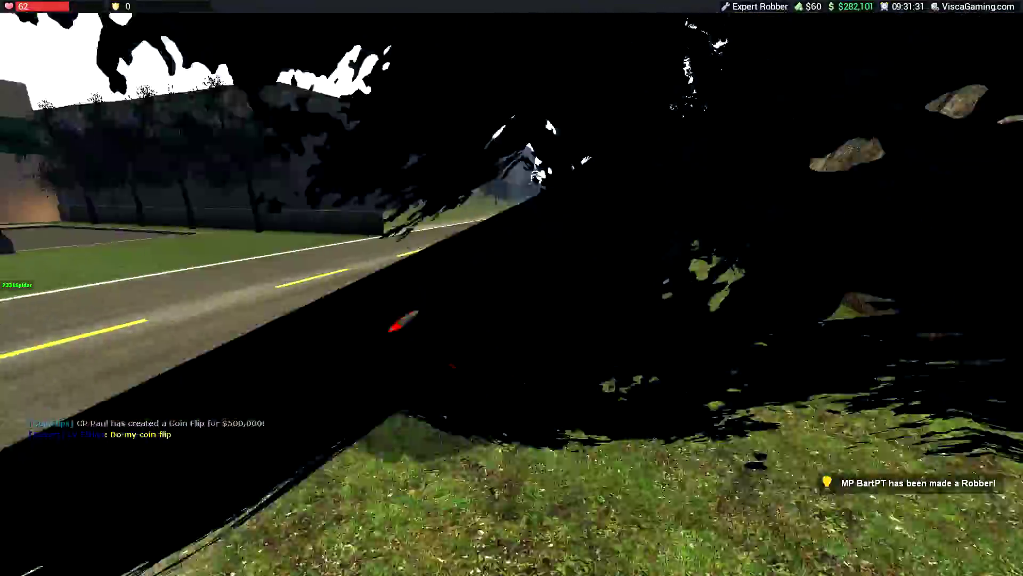
key(w)
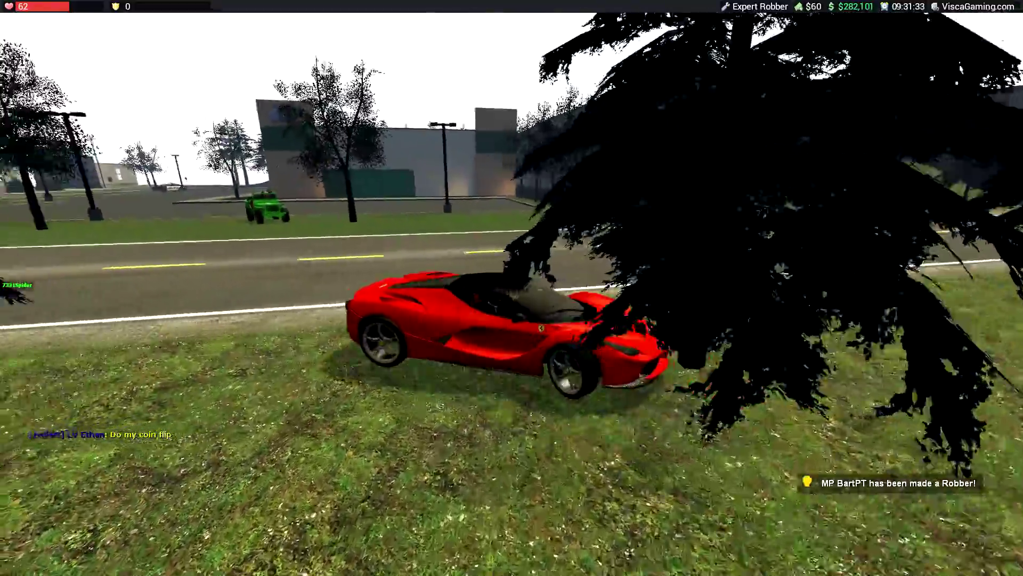
key(w)
key(a)
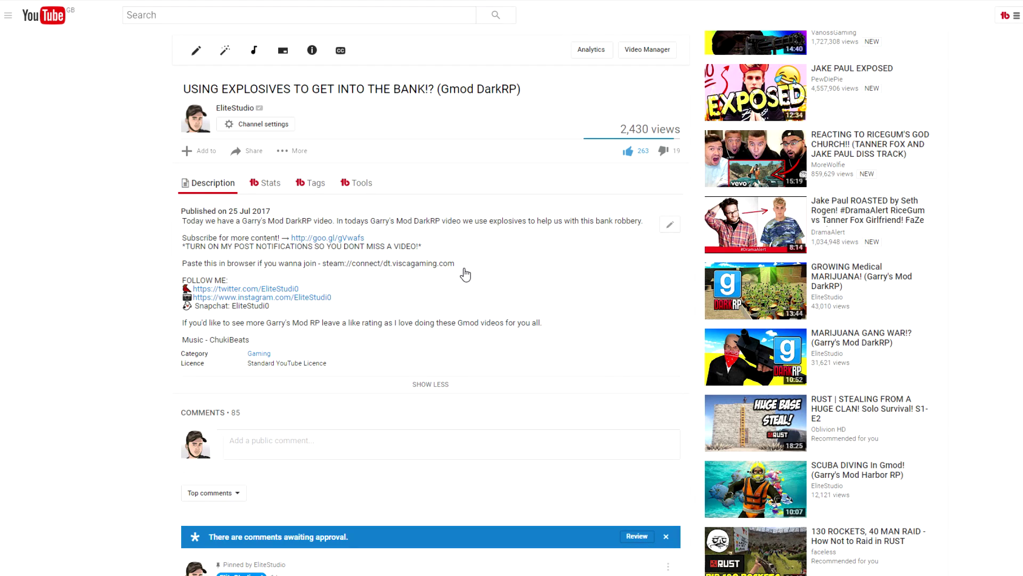
Open the steam://connect link in Internet Explorer to join the VISCA Gaming server, then walk through the tunnel.
drag(456, 264, 324, 264)
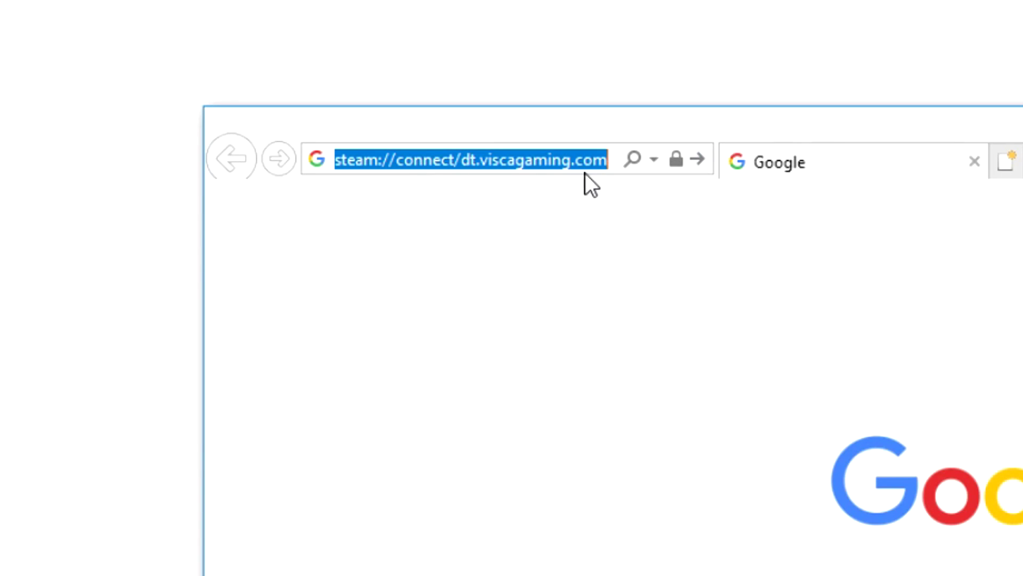
click(698, 155)
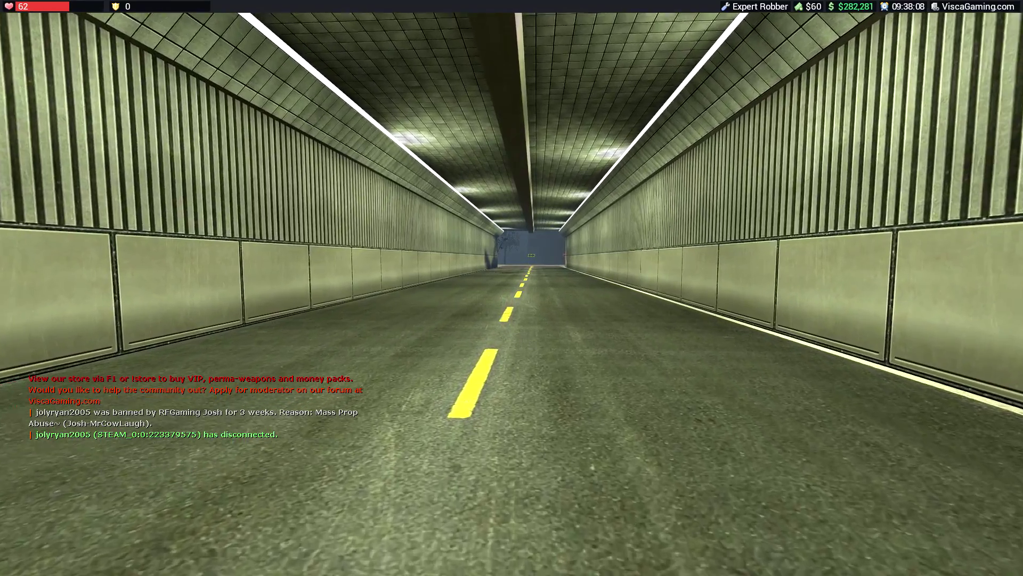
key(w)
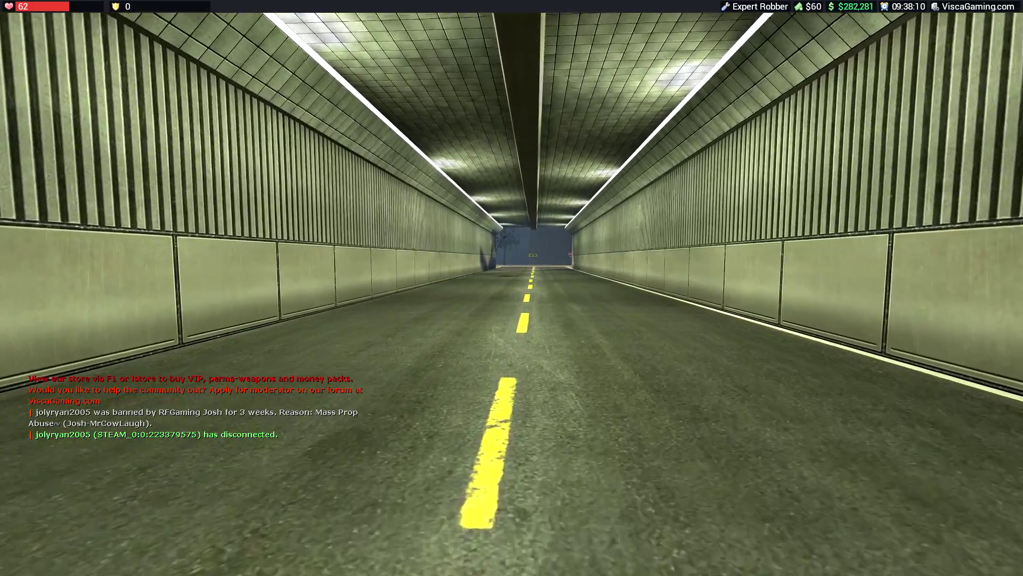
key(w)
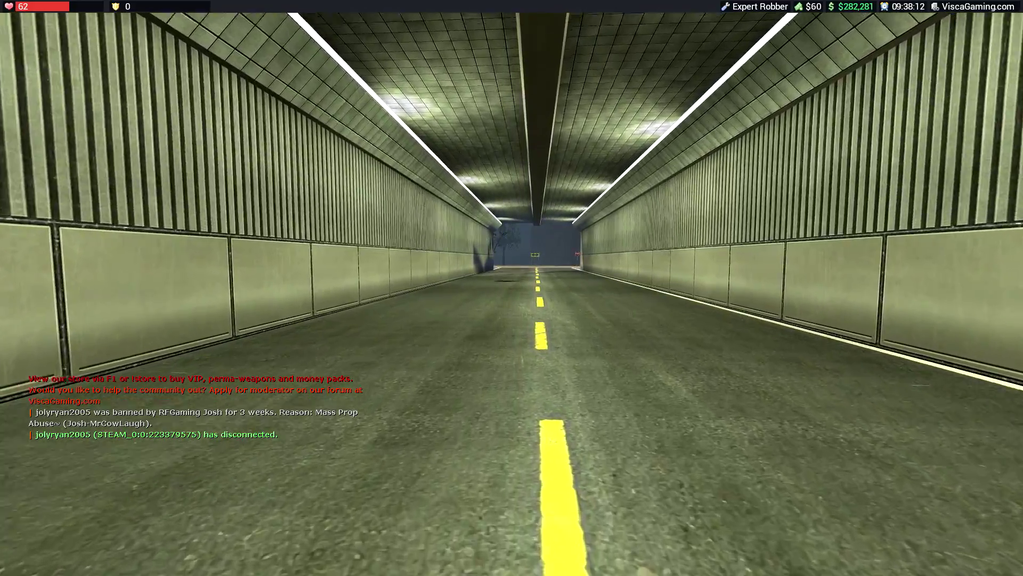